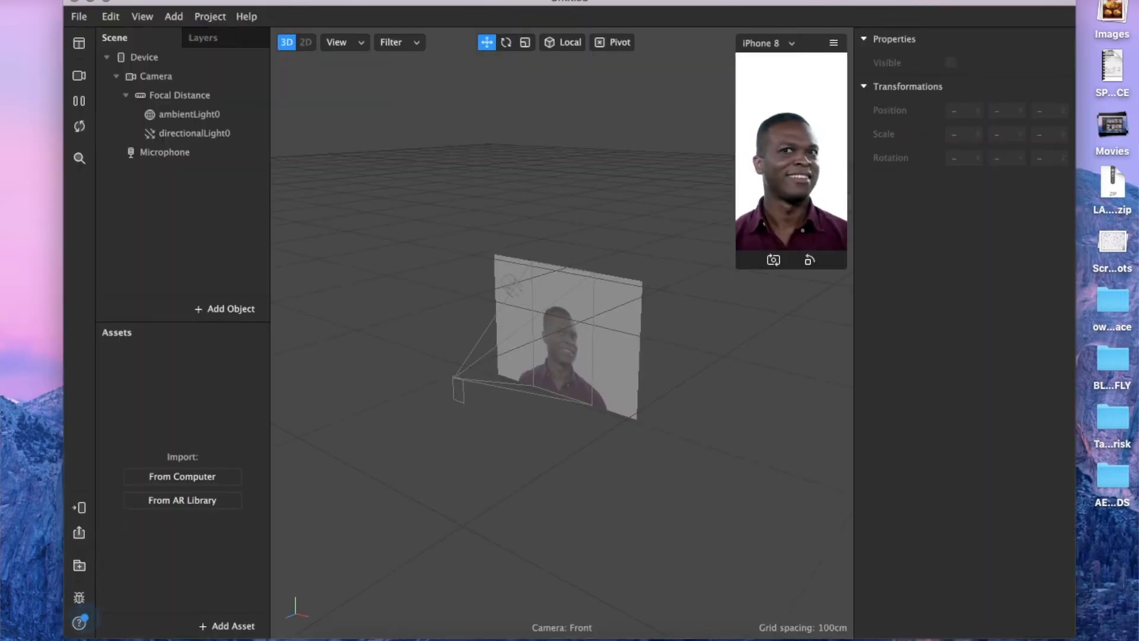
Try several real-time simulation videos as the camera feed and finish with the FaceTime HD Camera as the source
click(106, 2)
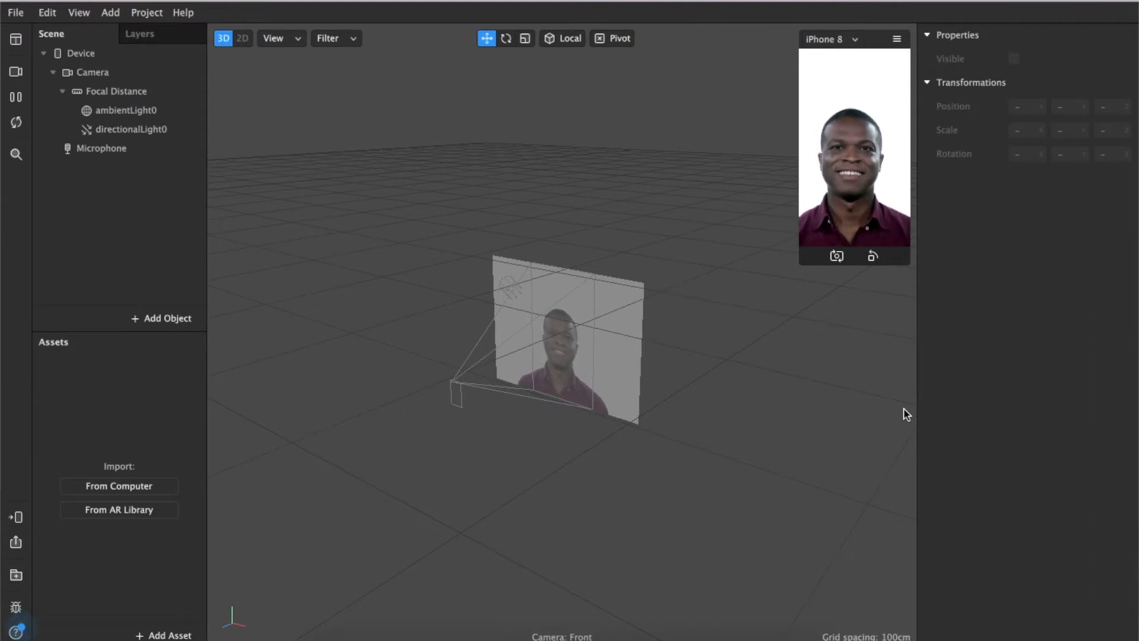
click(16, 74)
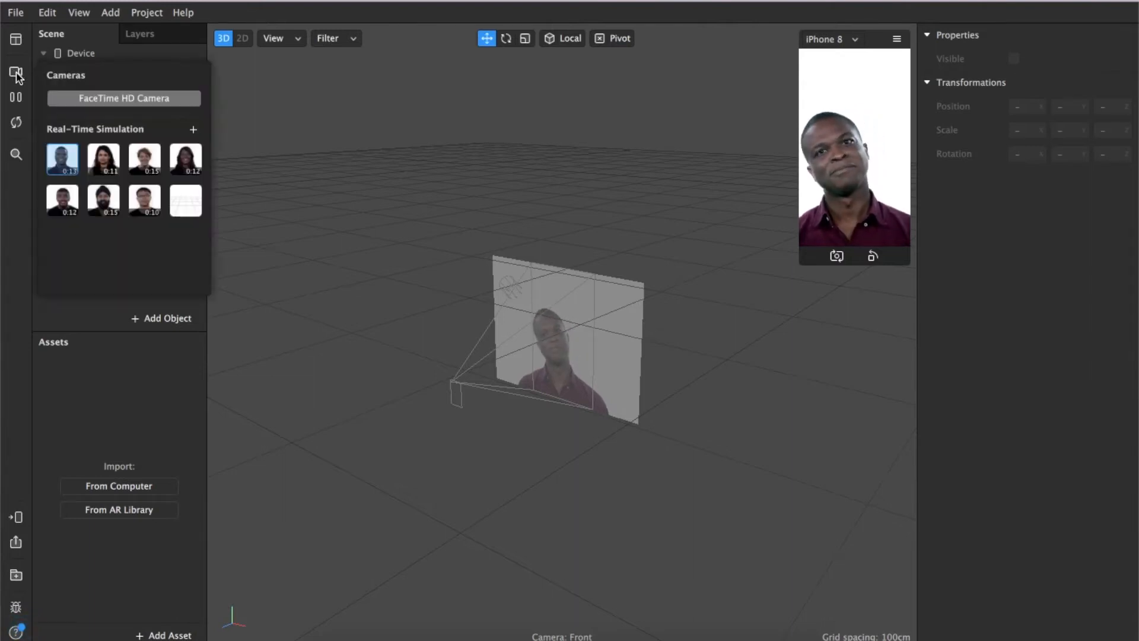
click(109, 164)
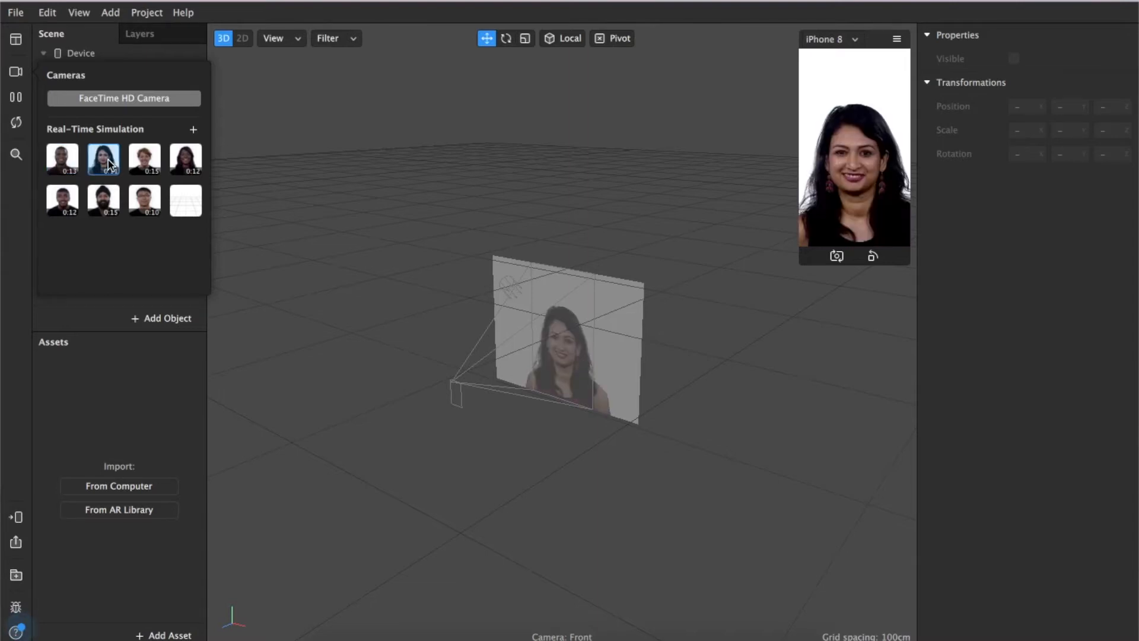
click(146, 161)
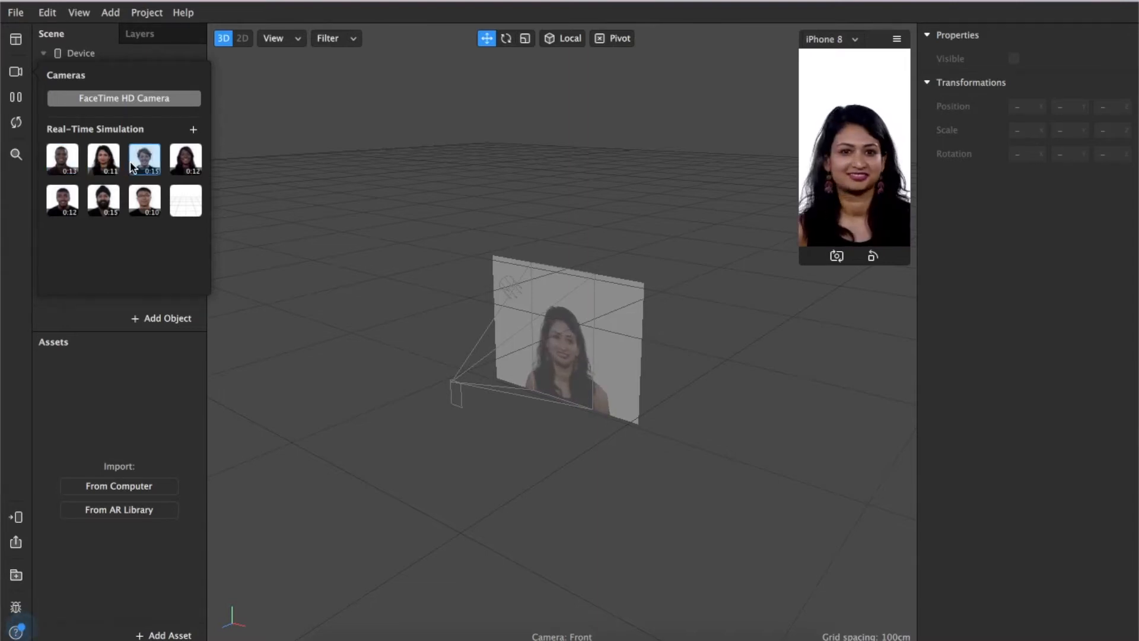
click(200, 166)
click(144, 208)
click(108, 207)
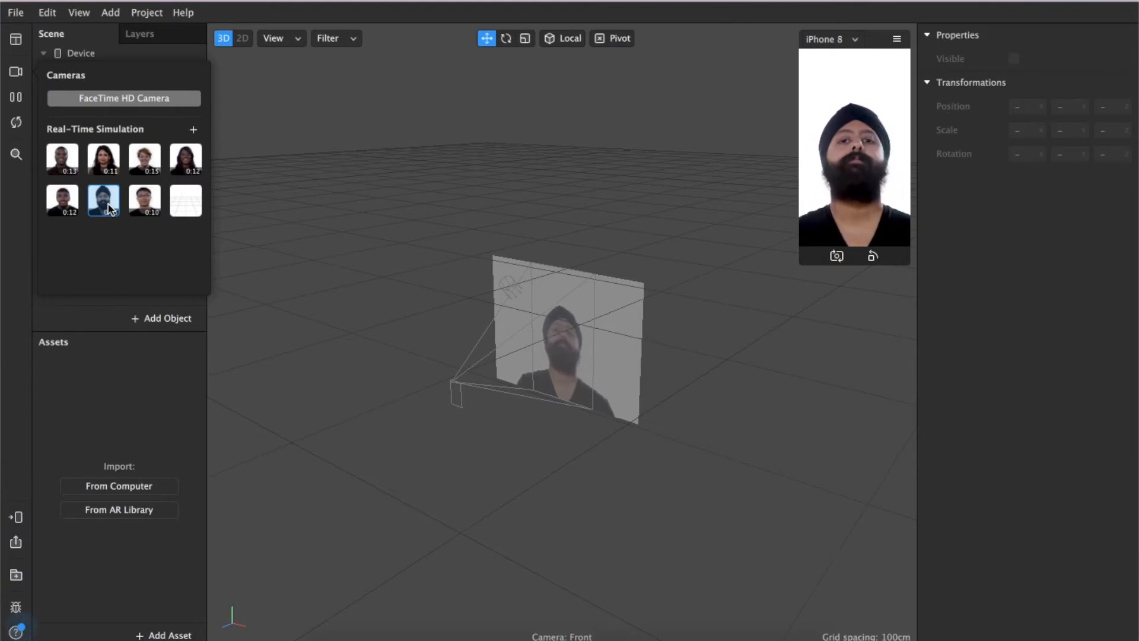
click(63, 208)
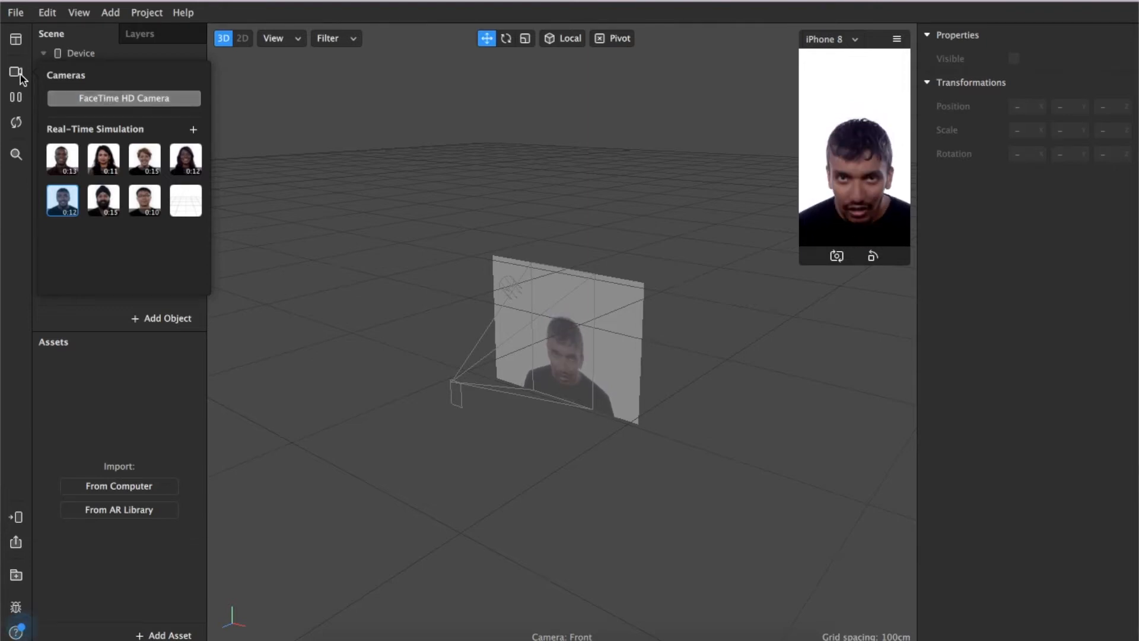
click(139, 102)
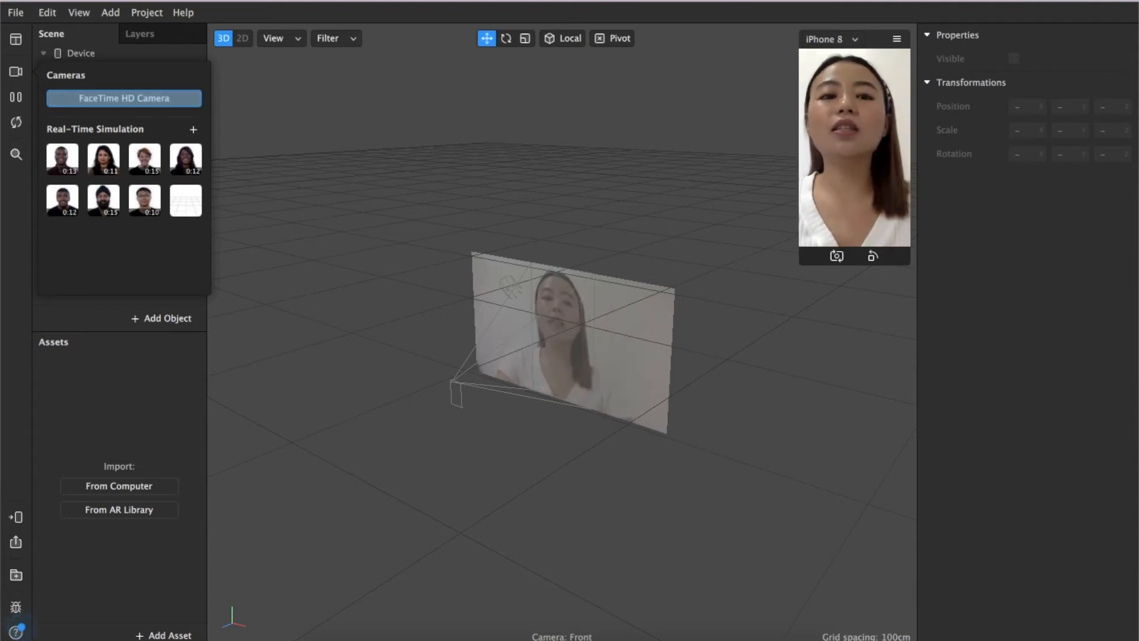
Enlarge the iPhone 8 preview window so it covers nearly the full height of the viewport
click(855, 44)
mouse_move(855, 44)
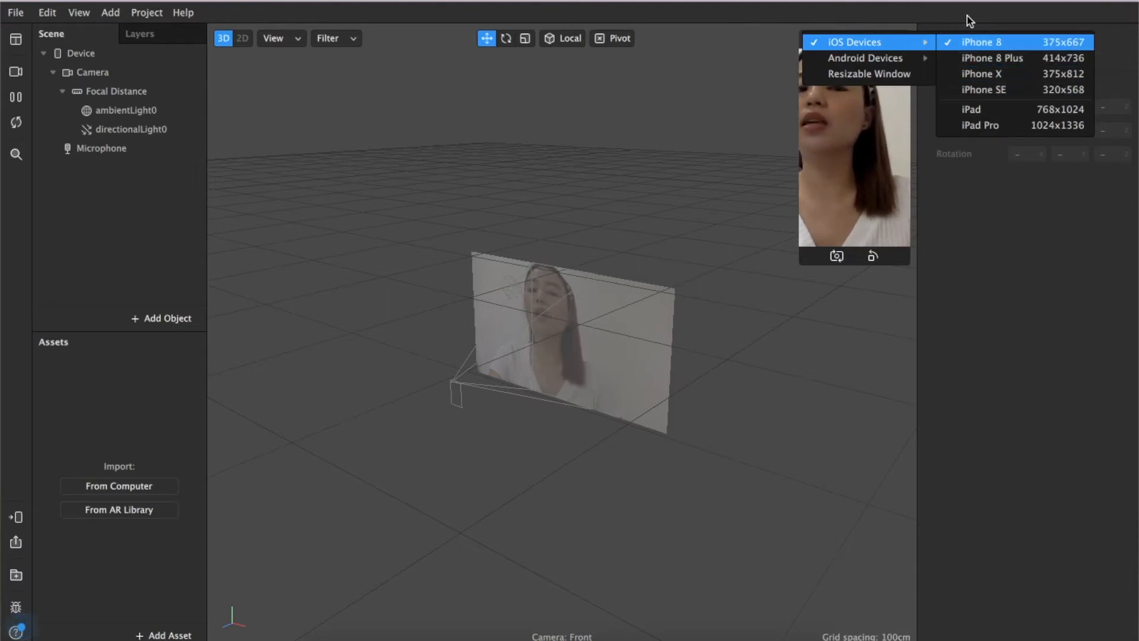
click(812, 271)
drag(803, 267, 599, 639)
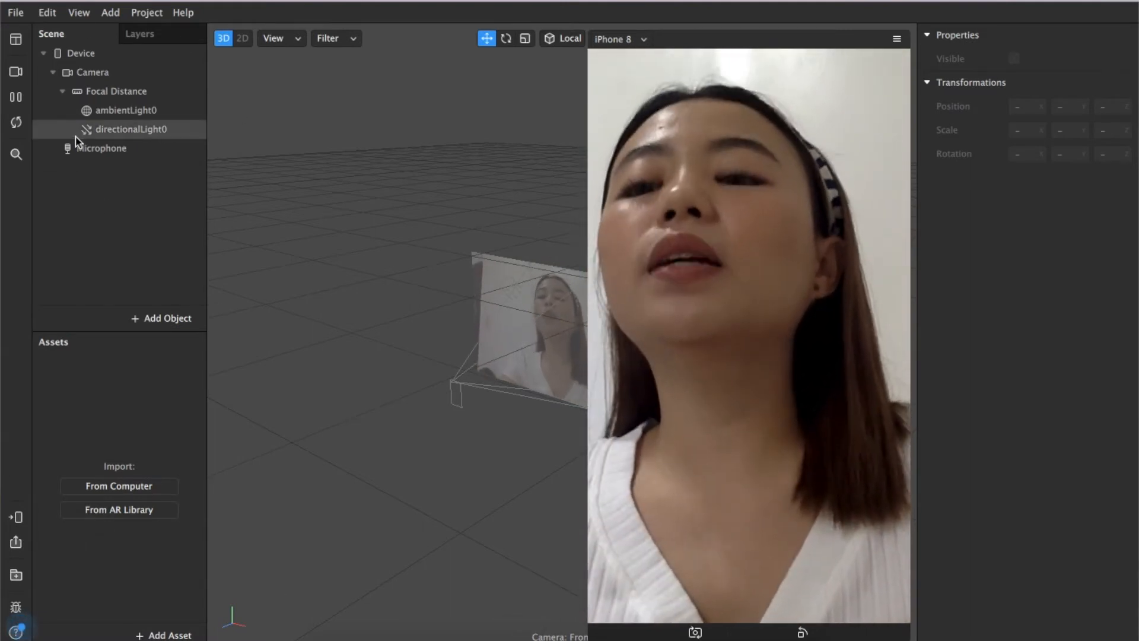
Add a face tracker to the scene and nest a face mesh under it
right_click(86, 195)
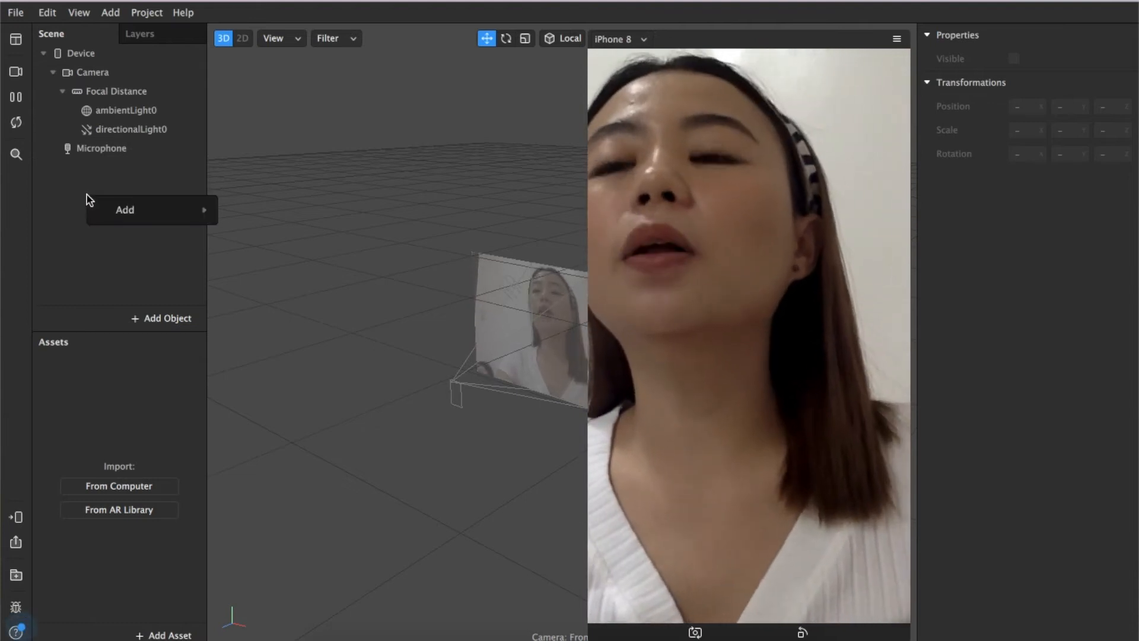
mouse_move(178, 210)
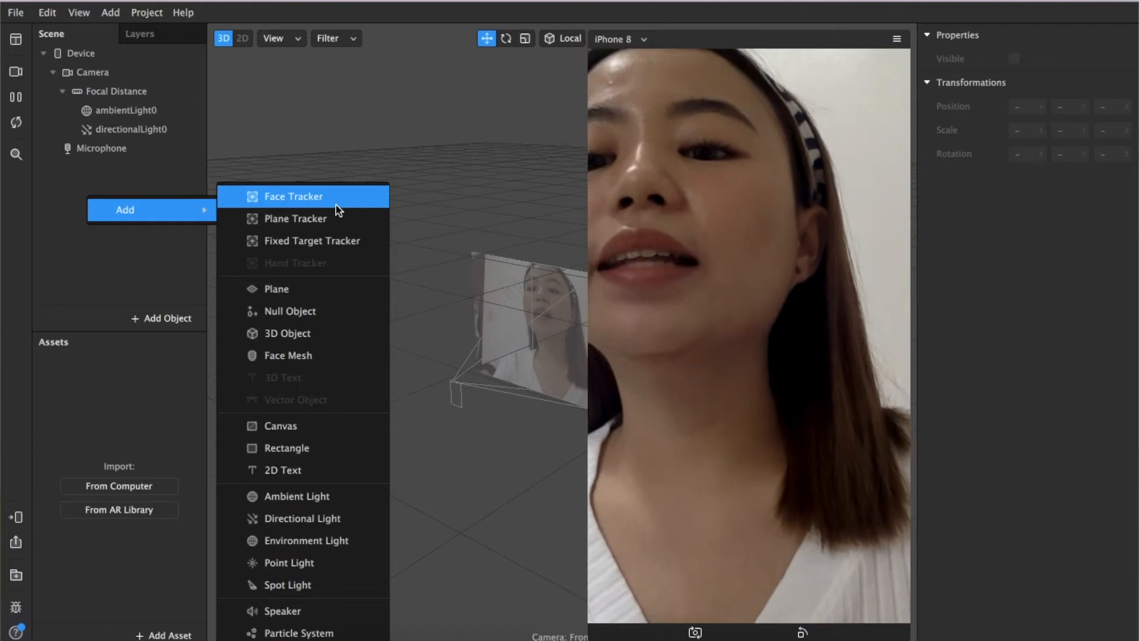
click(336, 205)
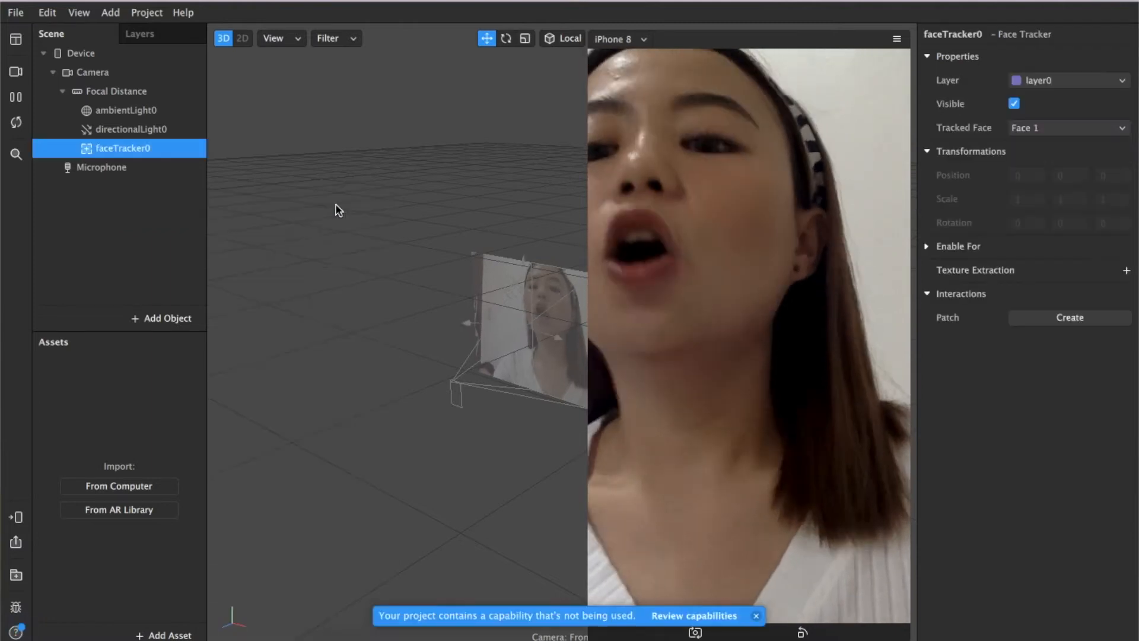
right_click(164, 167)
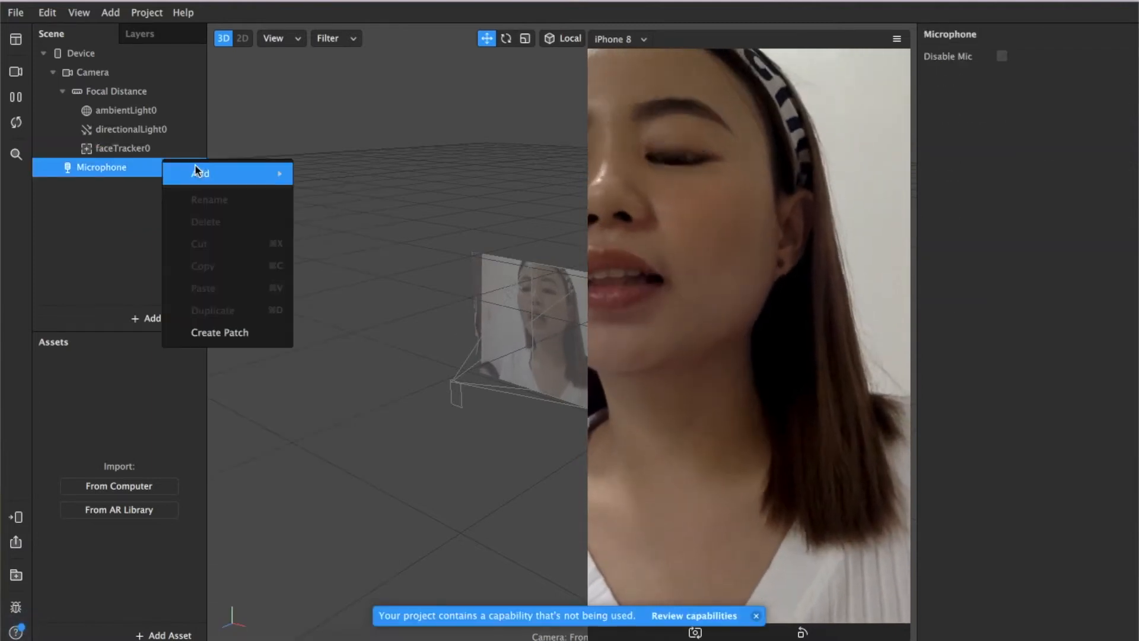
mouse_move(278, 172)
click(345, 335)
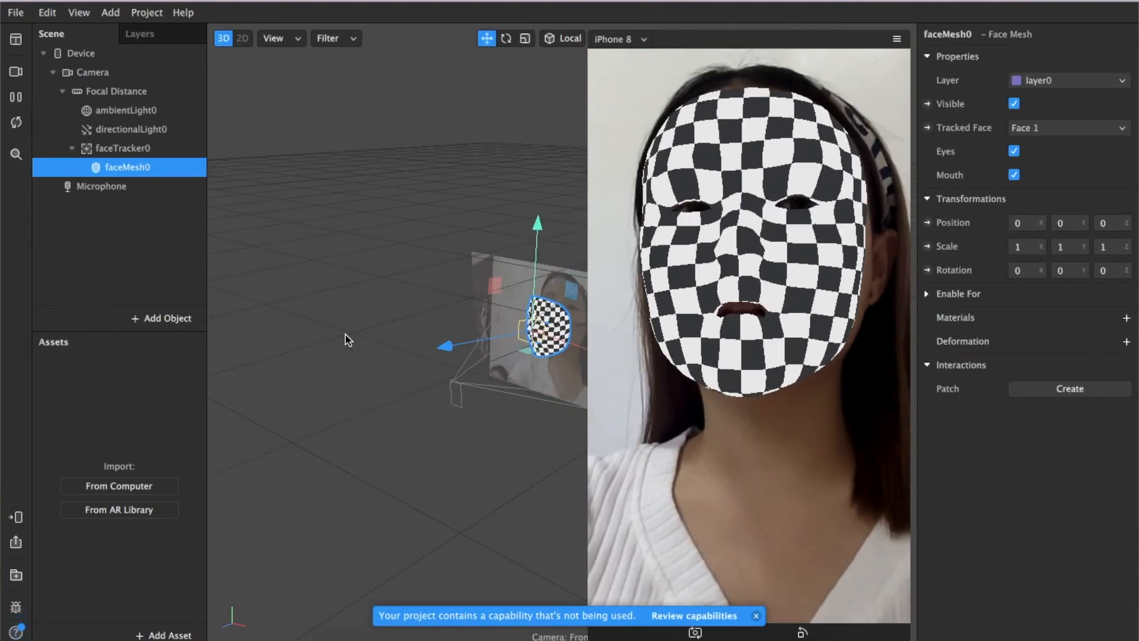
click(346, 334)
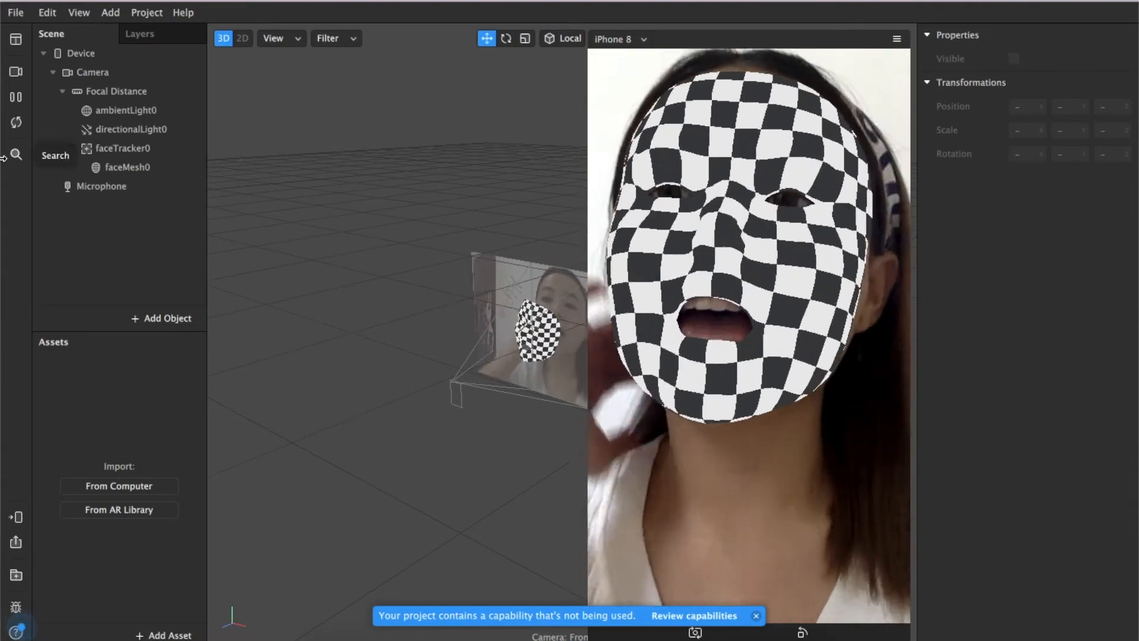
Create a new material for the face mesh and rename it smoothen
click(115, 169)
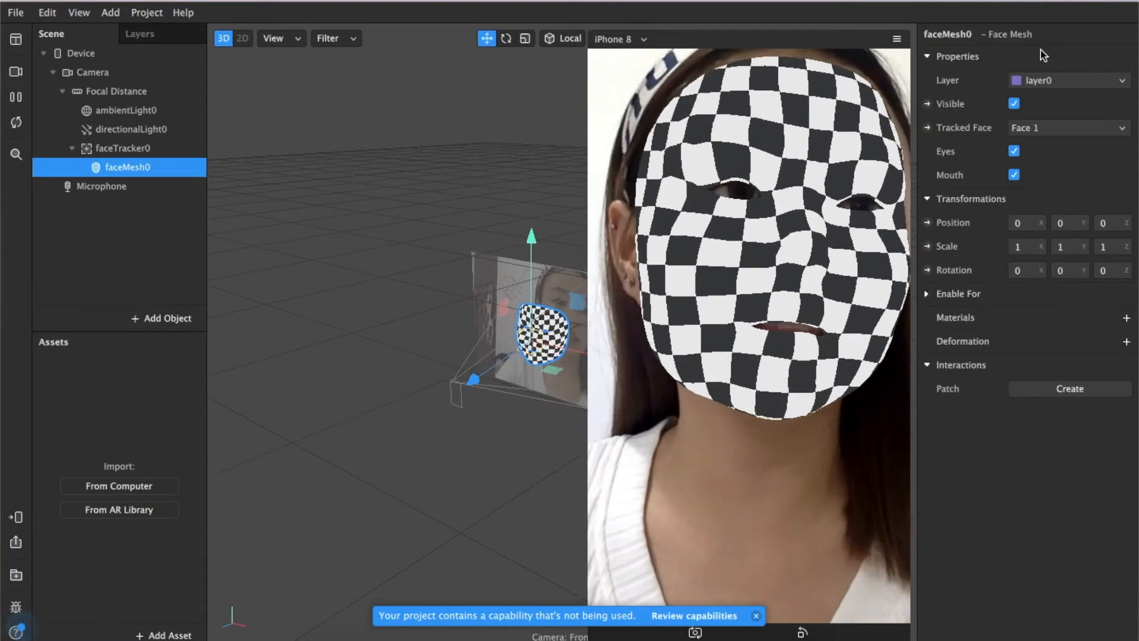
click(1126, 318)
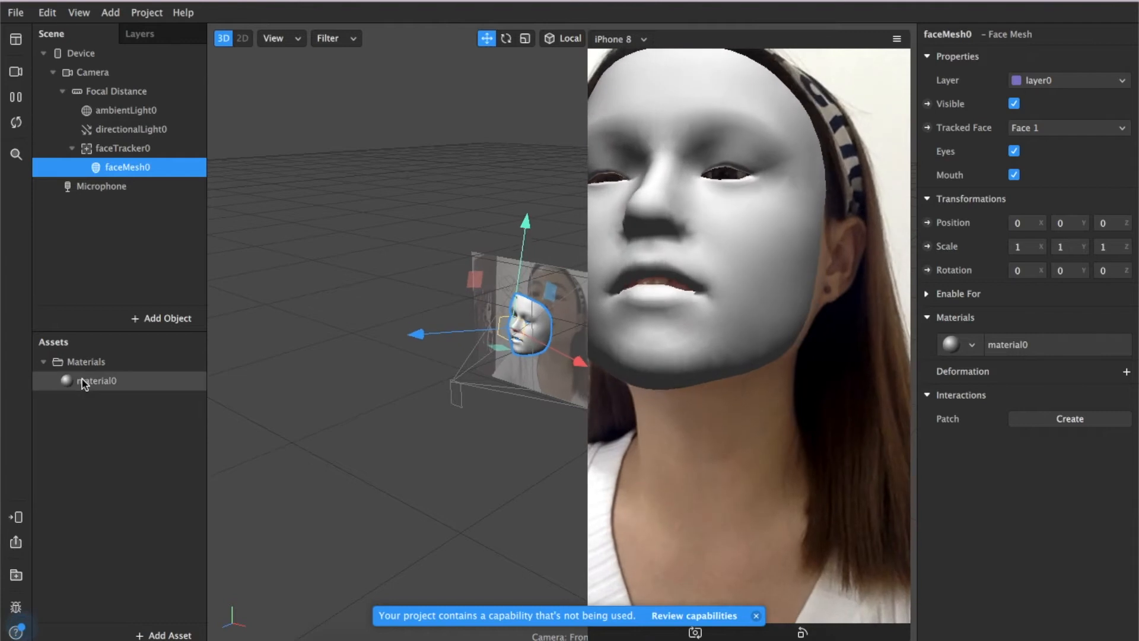
double_click(85, 382)
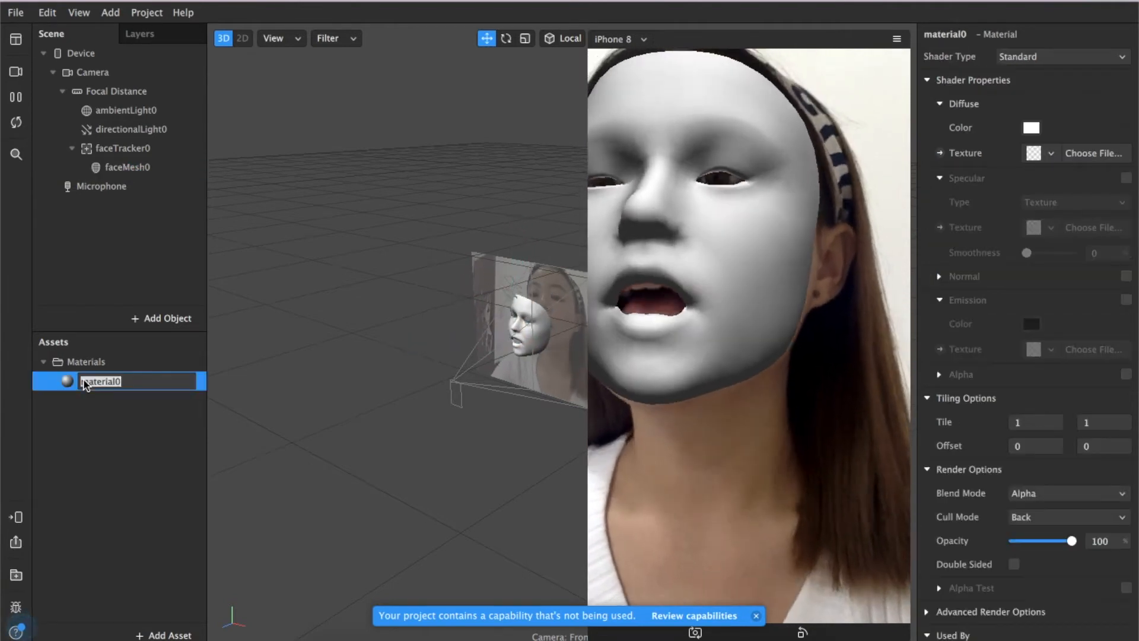
text(smoothen)
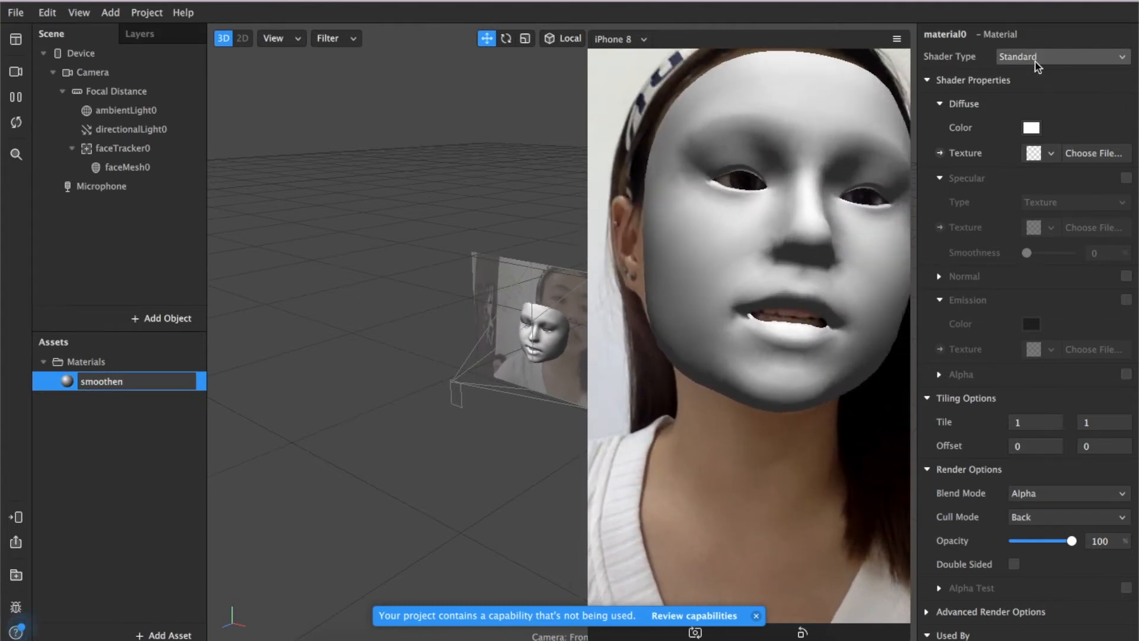
Change the smoothen material's shader type to Retouching and set its skin smoothing to 65%
click(1035, 59)
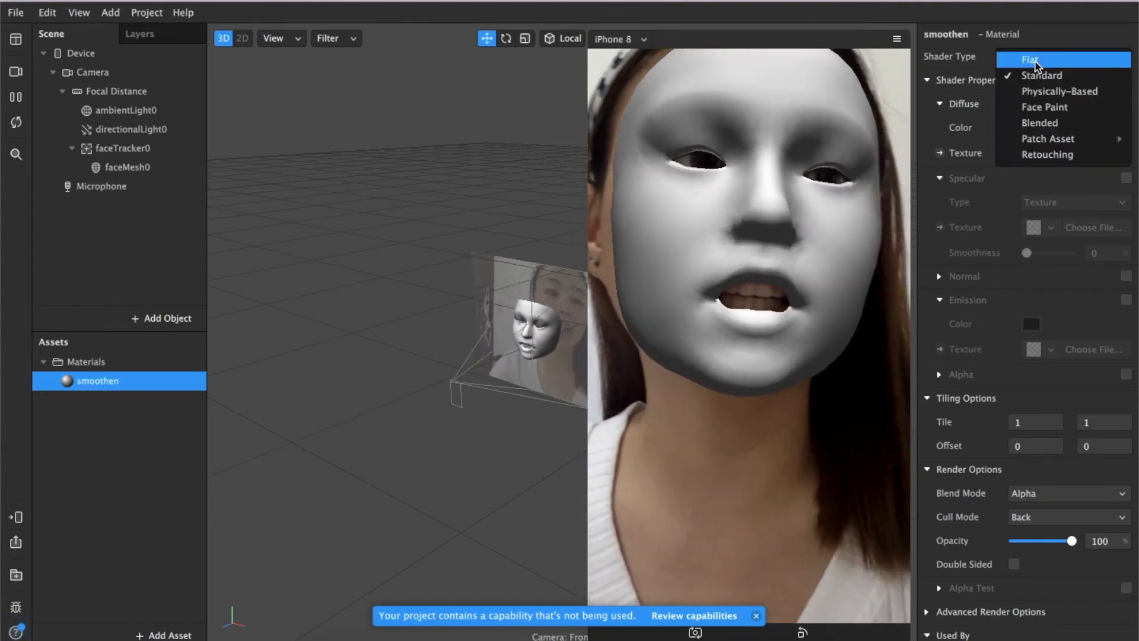
click(1076, 158)
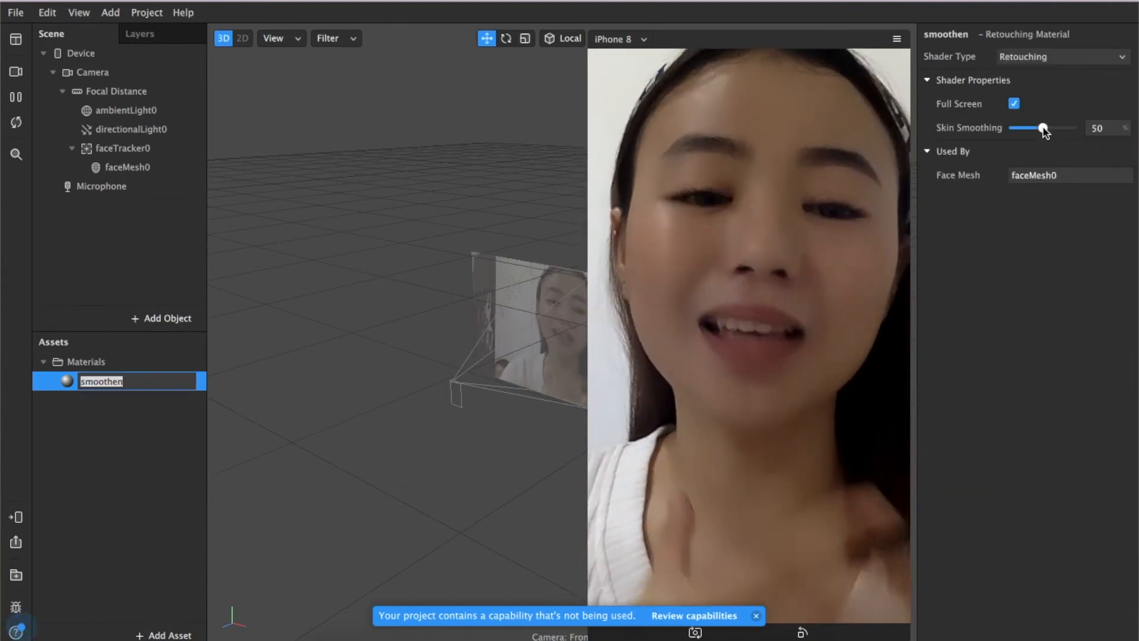
mouse_move(1043, 128)
mouse_down()
mouse_move(1026, 131)
mouse_move(1063, 129)
mouse_move(1053, 131)
mouse_up()
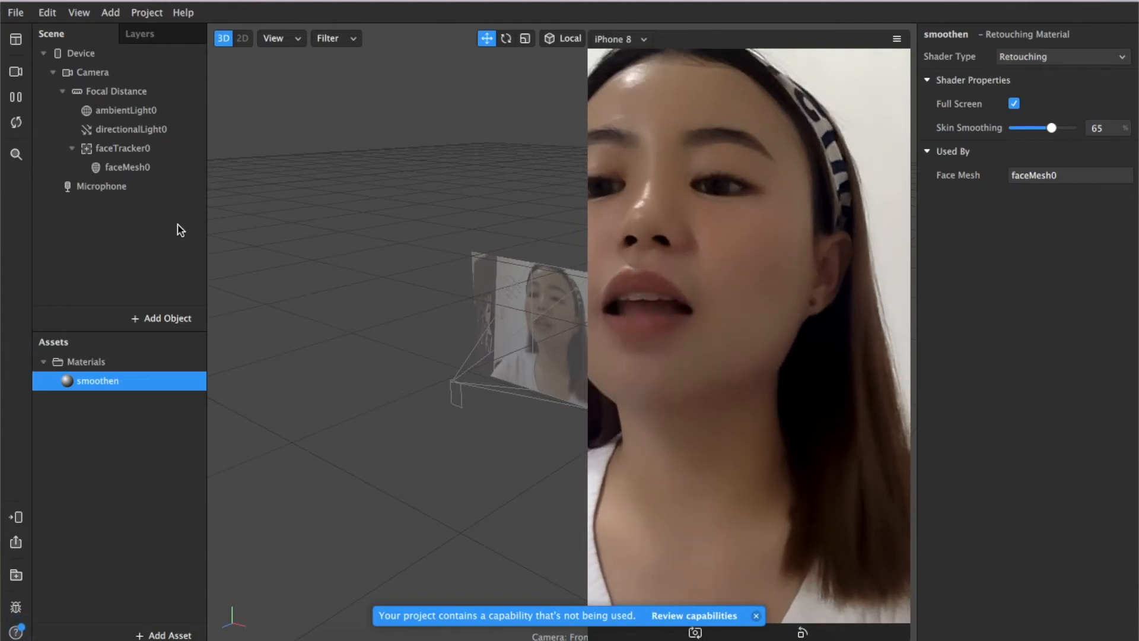
Add a second face tracker to the scene with its own face mesh nested under it
right_click(181, 230)
mouse_move(219, 239)
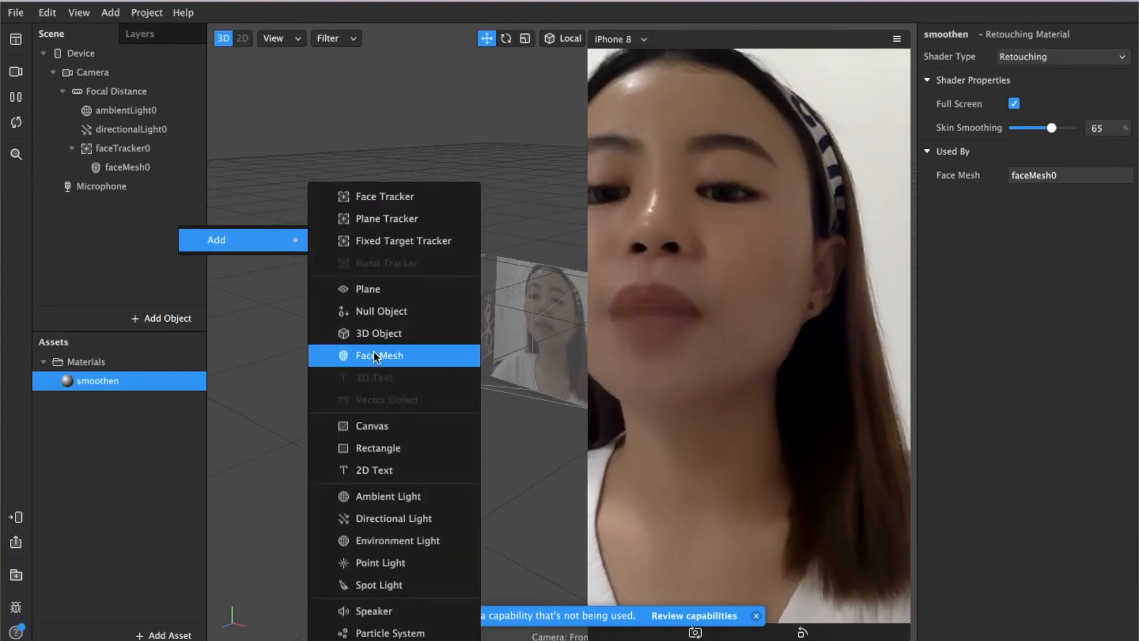
click(384, 196)
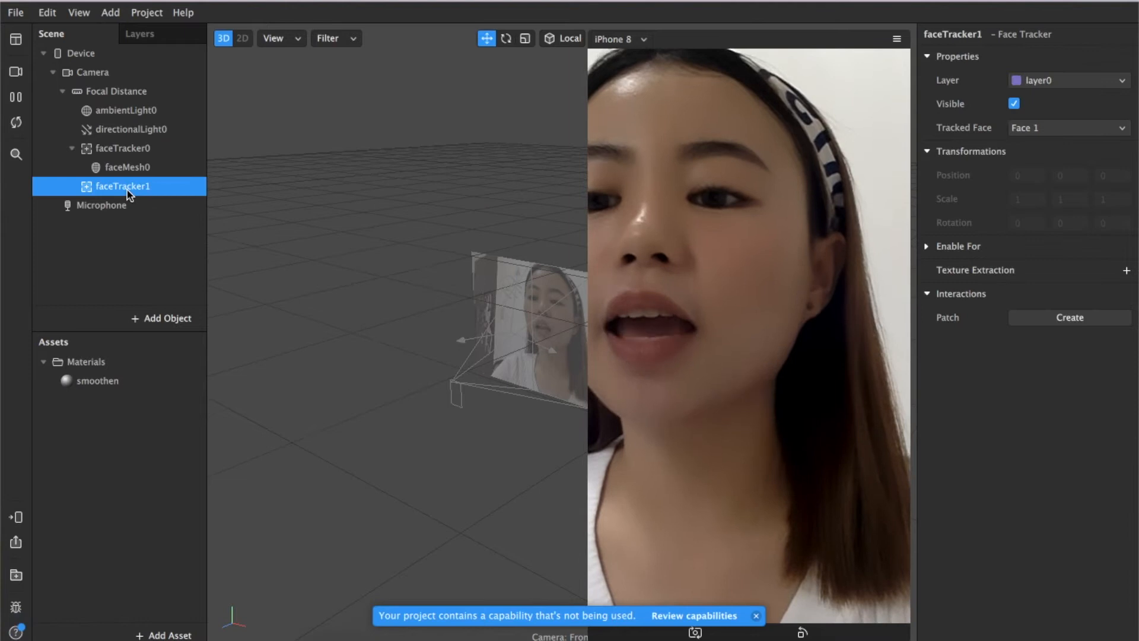
right_click(126, 189)
mouse_move(225, 206)
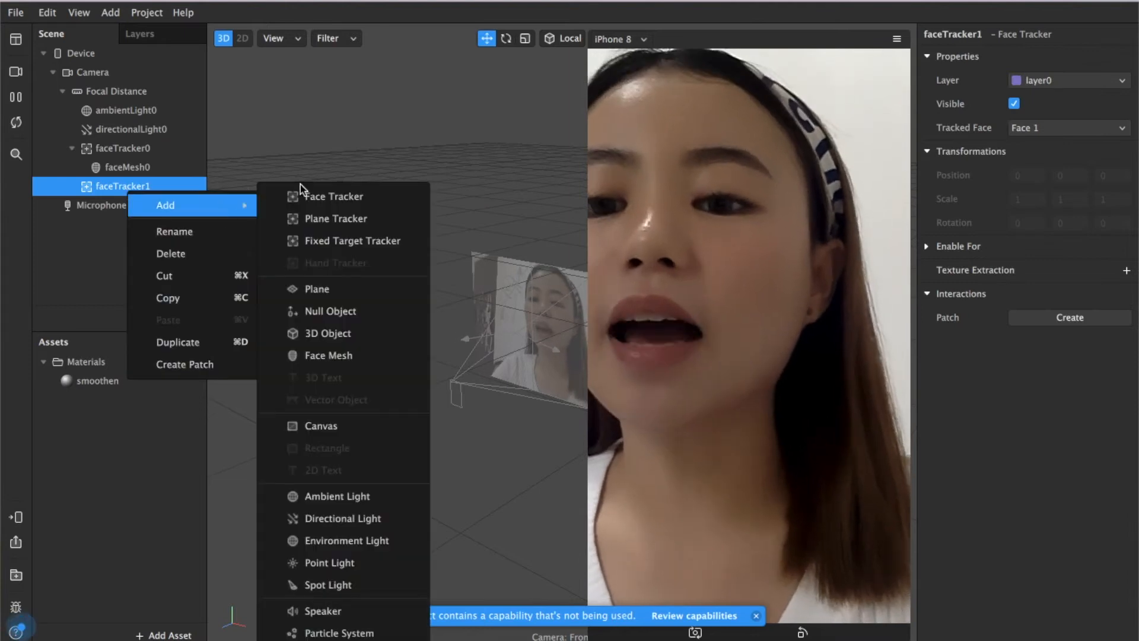
click(321, 353)
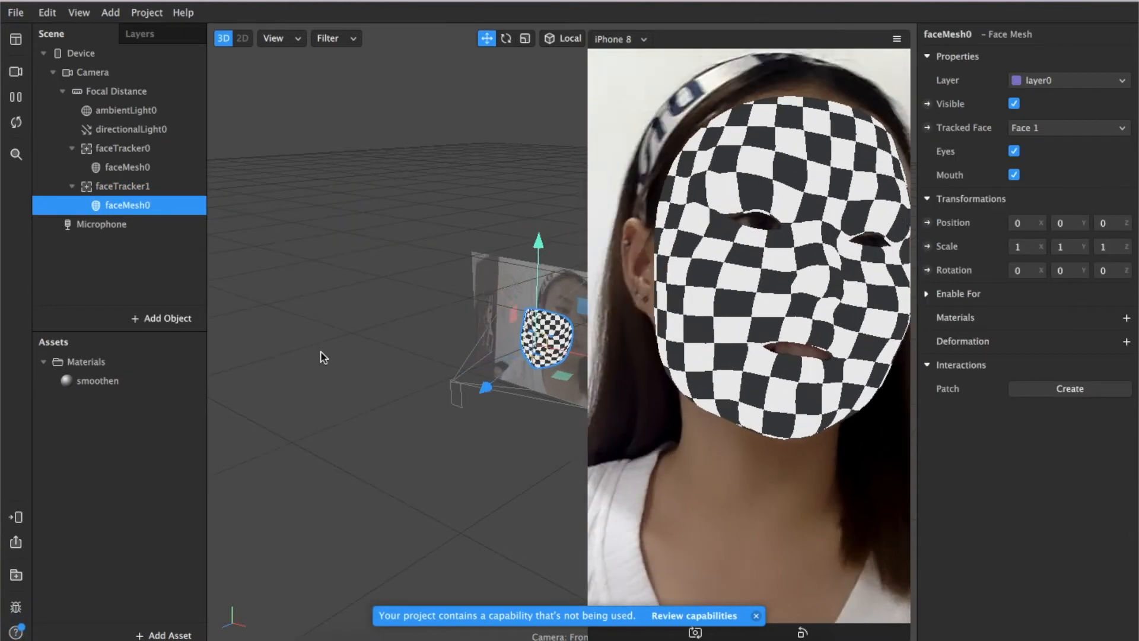
Create a new material for the second tracker's face mesh and rename it filter
click(1126, 321)
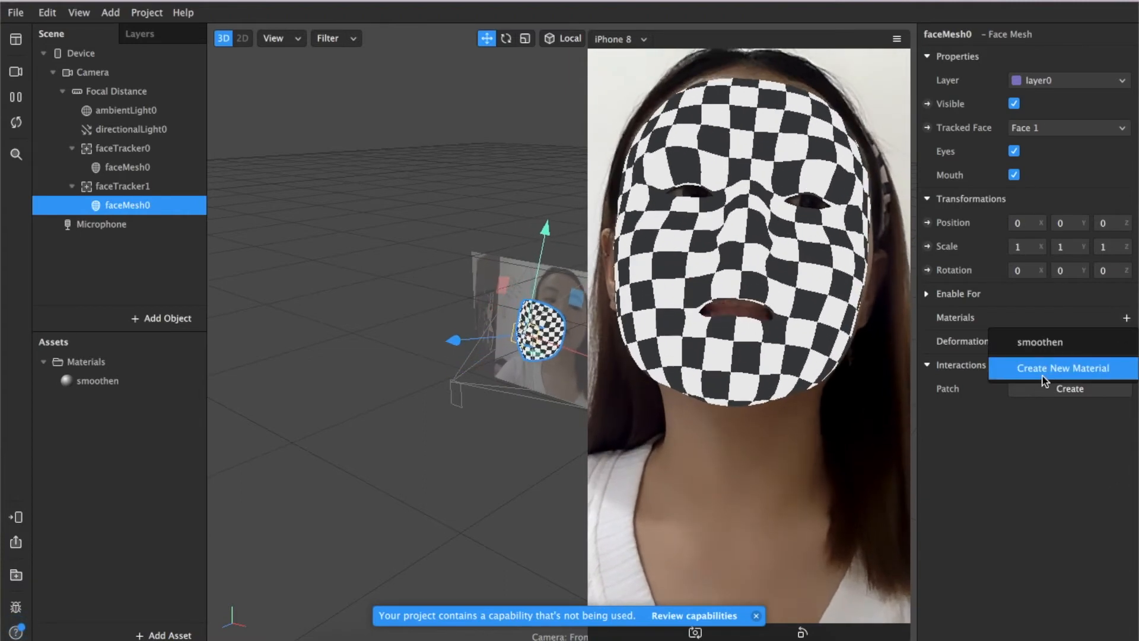
click(1043, 377)
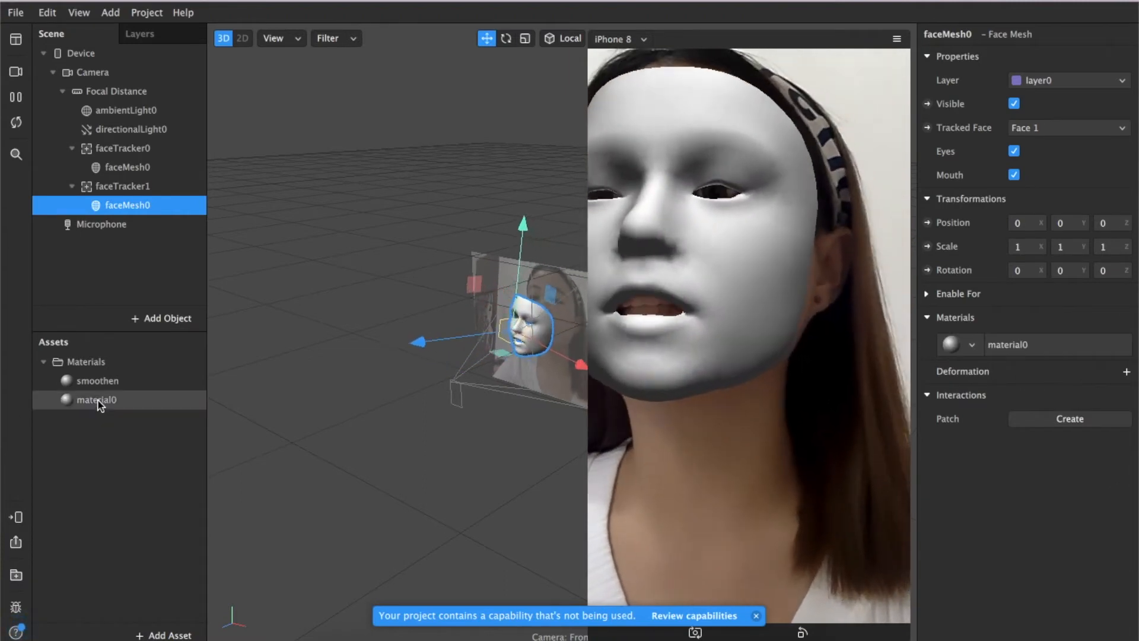
double_click(98, 401)
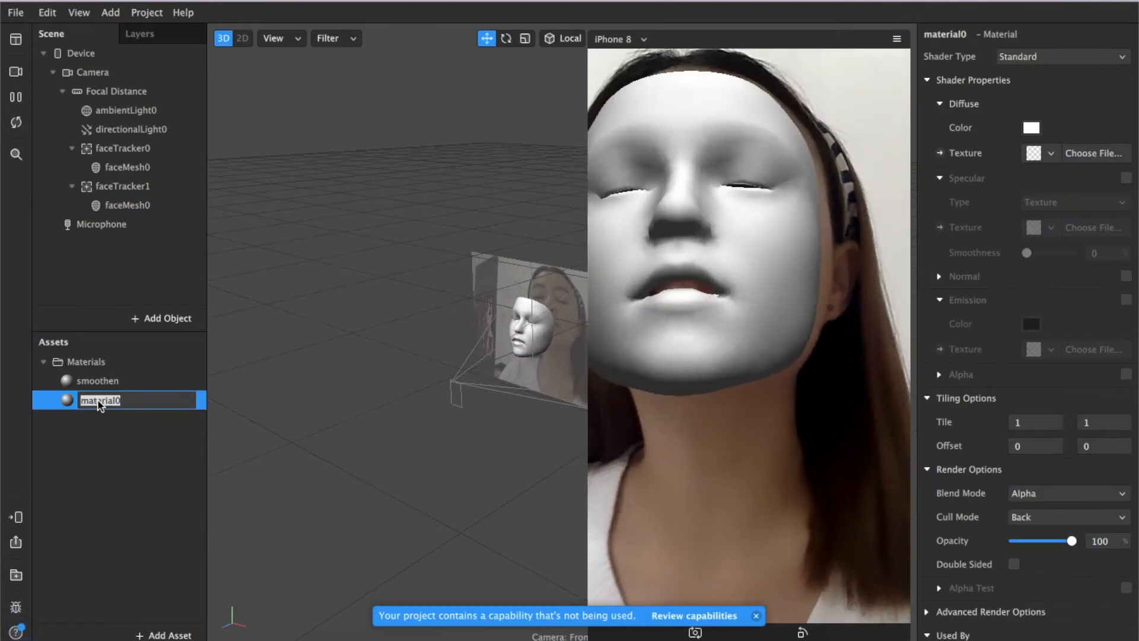
text(fi)
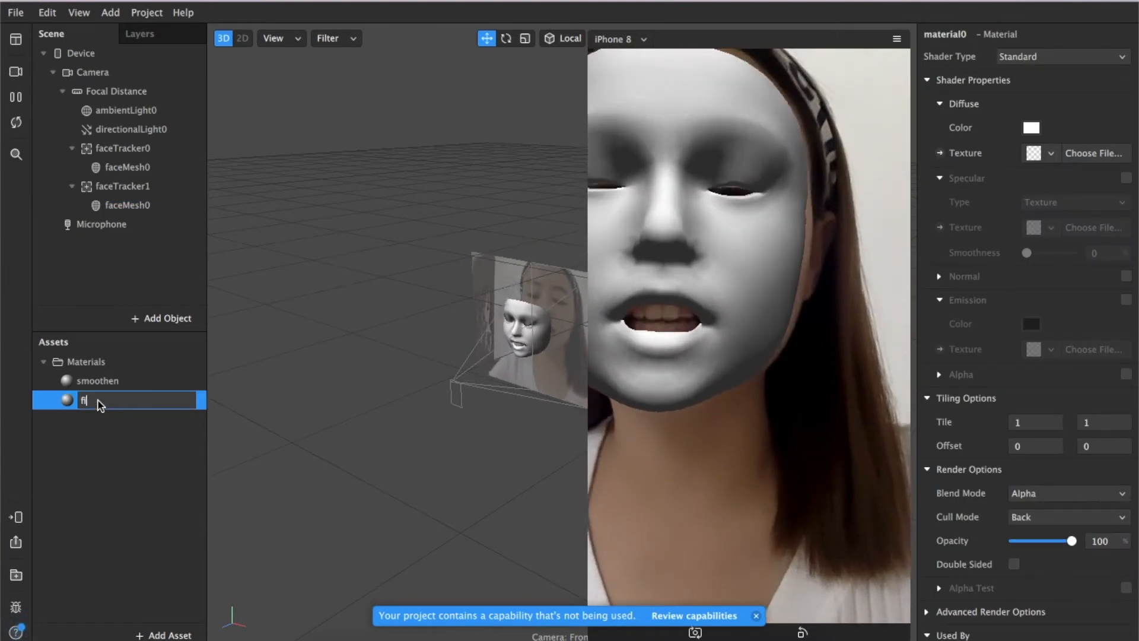
text(er)
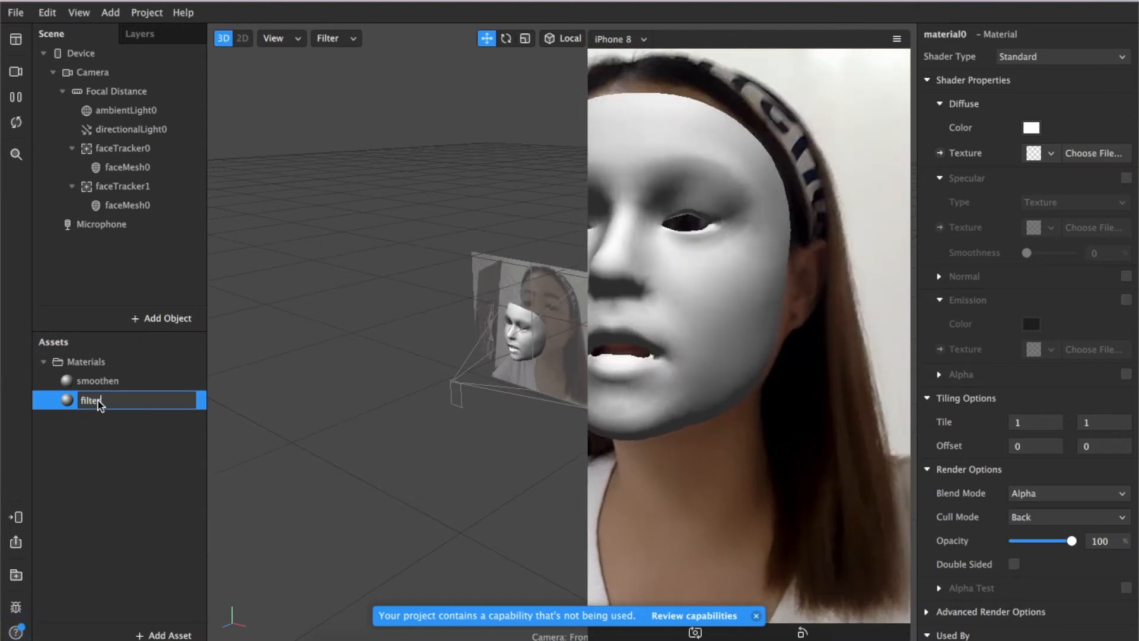
click(102, 453)
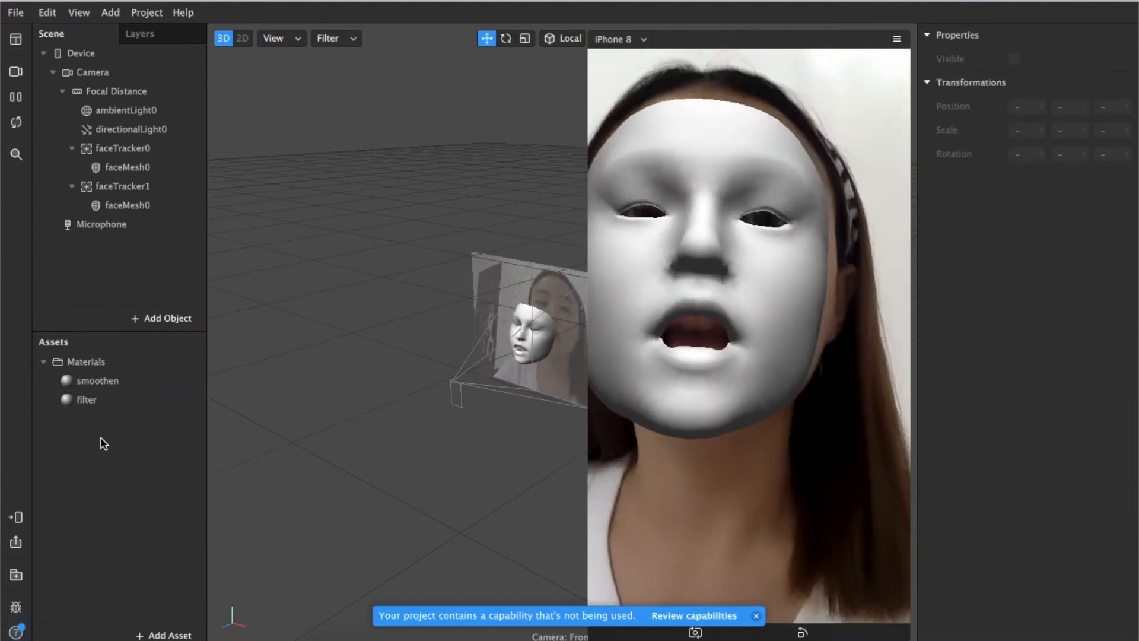